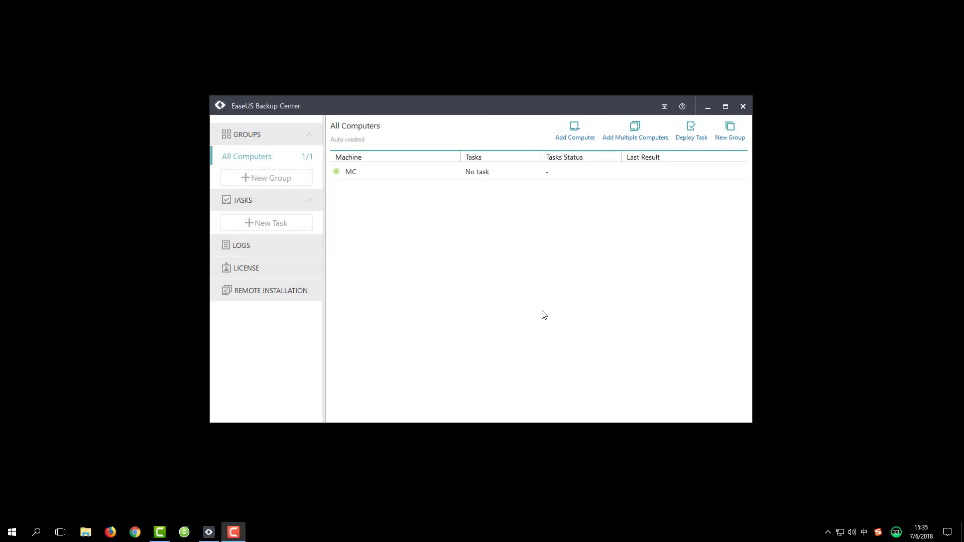
Browse the volume types and add Dynamic Volumes to the backup content.
left_click(289, 230)
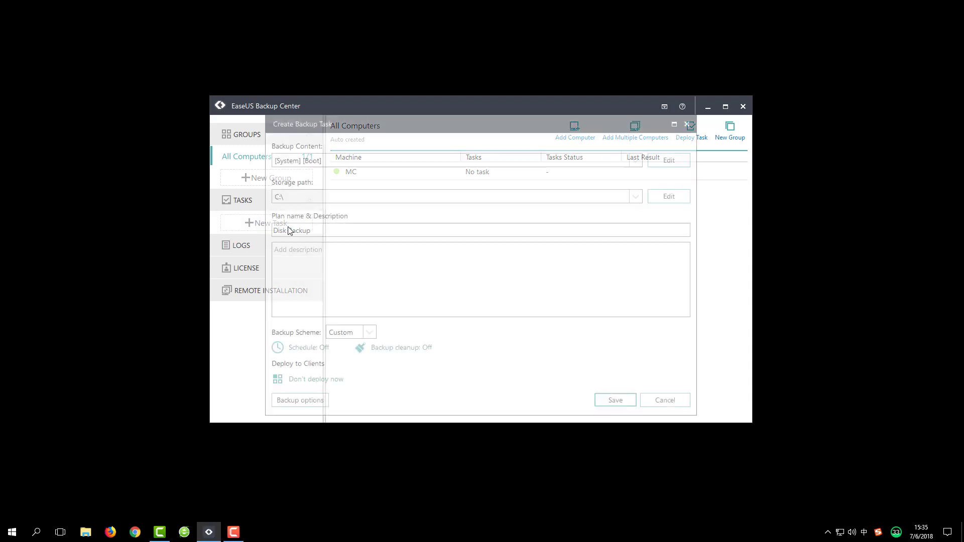
left_click(669, 161)
left_click(532, 179)
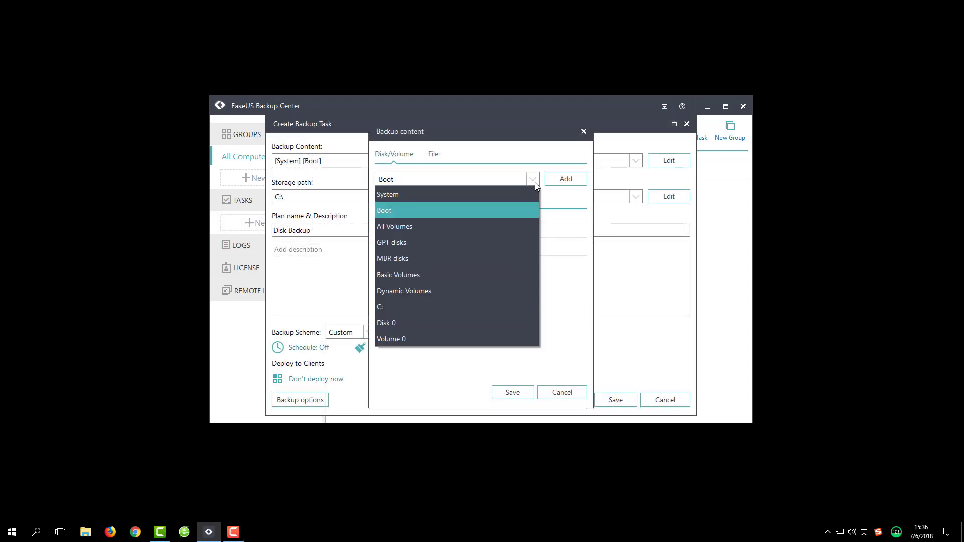
left_click(501, 285)
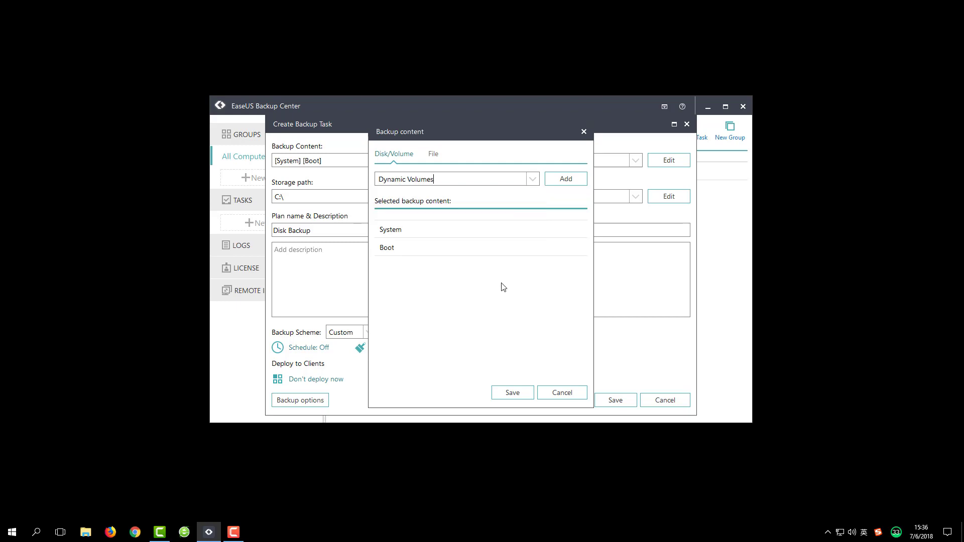
left_click(571, 185)
Add All Files and D:\ as file-level backup content and save the selection.
left_click(433, 155)
left_click(532, 179)
left_click(490, 213)
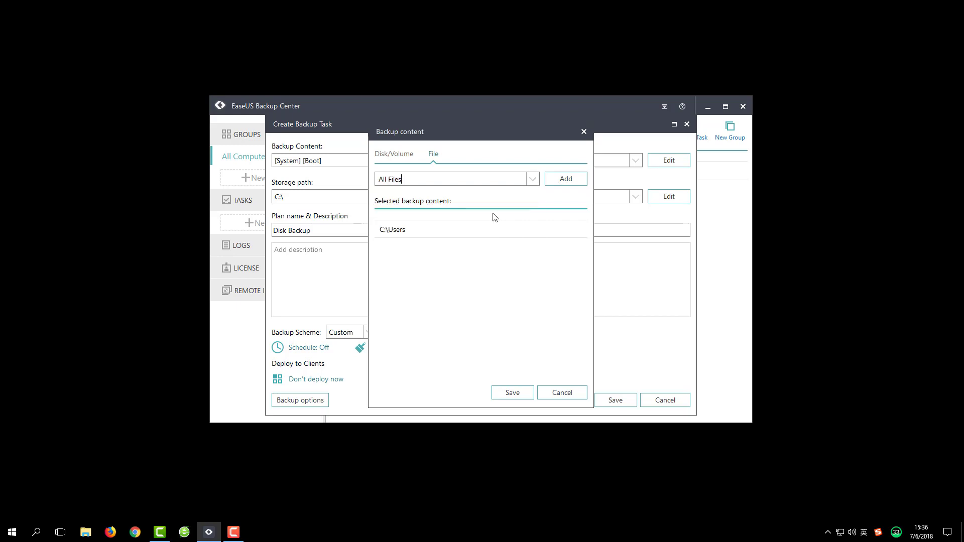
left_click(565, 182)
left_click(494, 180)
key("BackSpace")
key("BackSpace")
key("BackSpace")
key("BackSpace")
key("BackSpace")
key("BackSpace")
key("BackSpace")
key("BackSpace")
key("BackSpace")
type("D:")
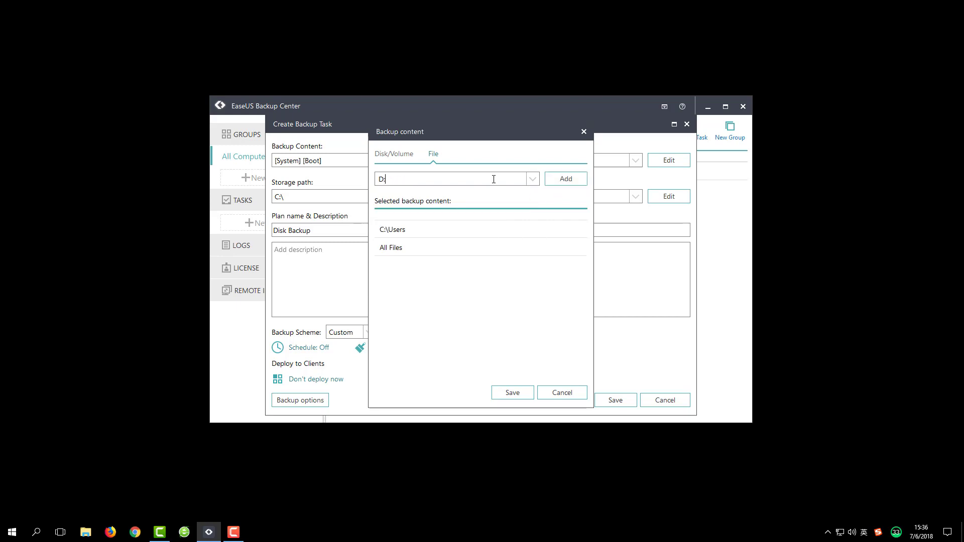
type("\\")
left_click(558, 182)
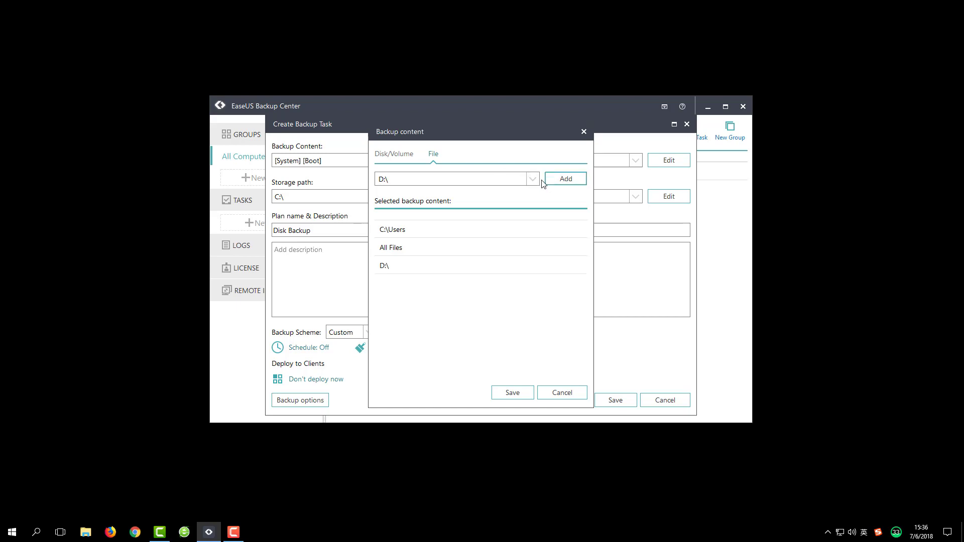
left_click(522, 396)
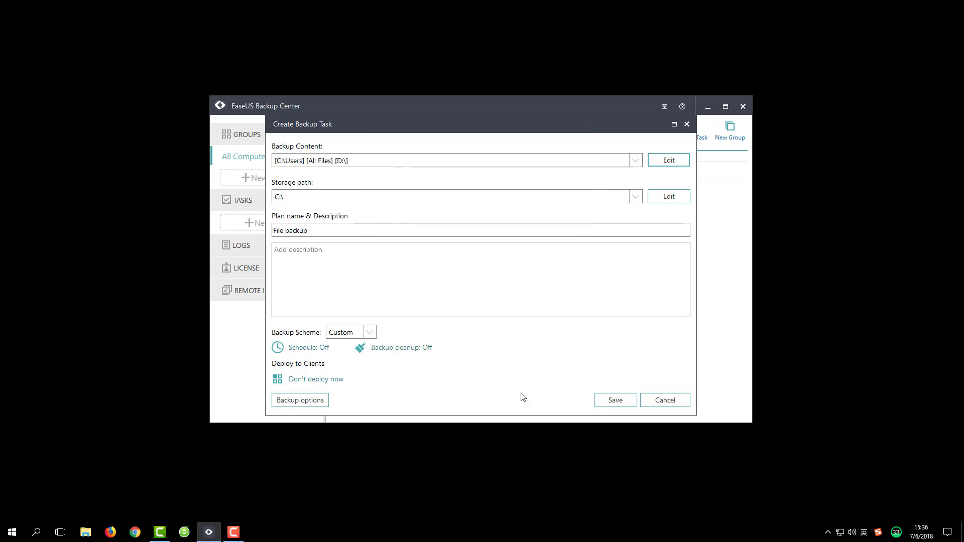
Choose D:\ under Separate storage as the storage path after checking Central storage.
left_click(669, 196)
left_click(613, 229)
left_click(606, 240)
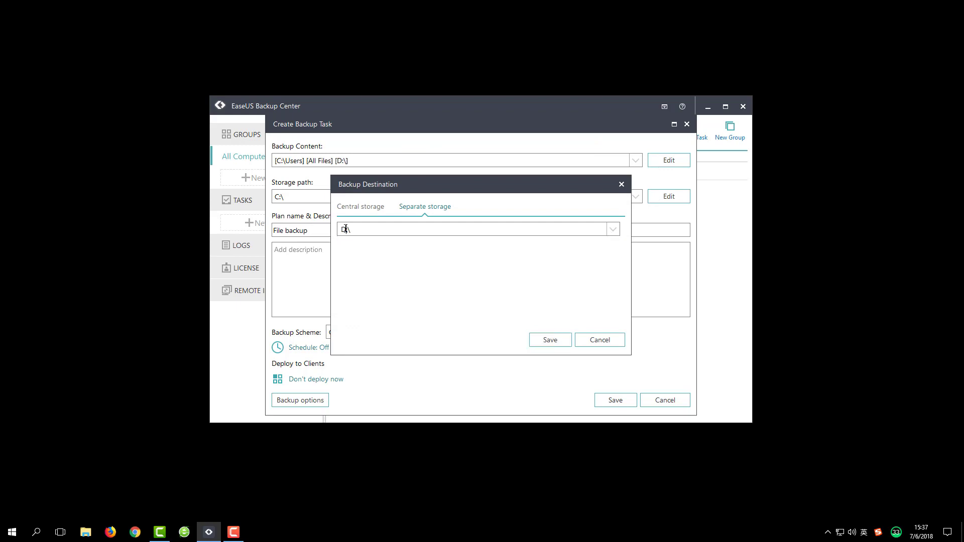
left_click(613, 229)
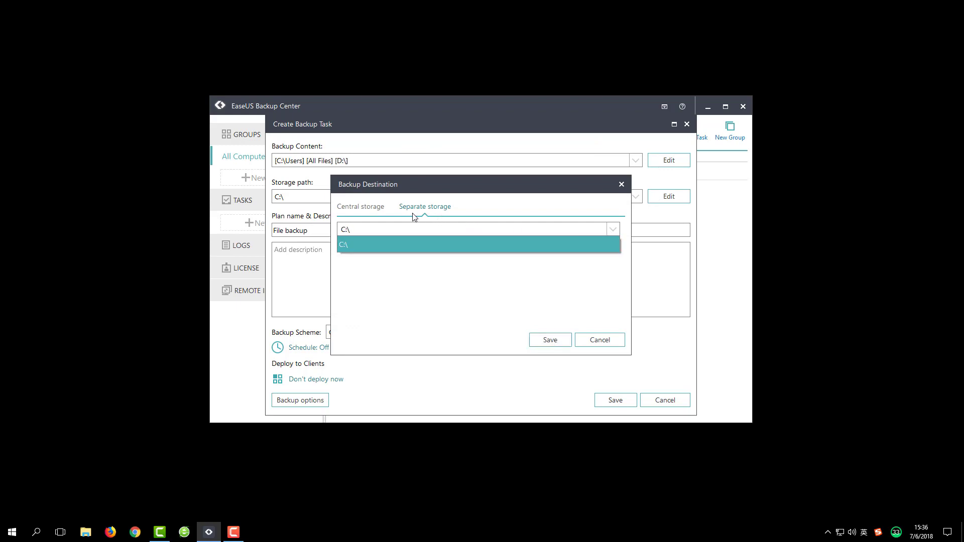
left_click(372, 211)
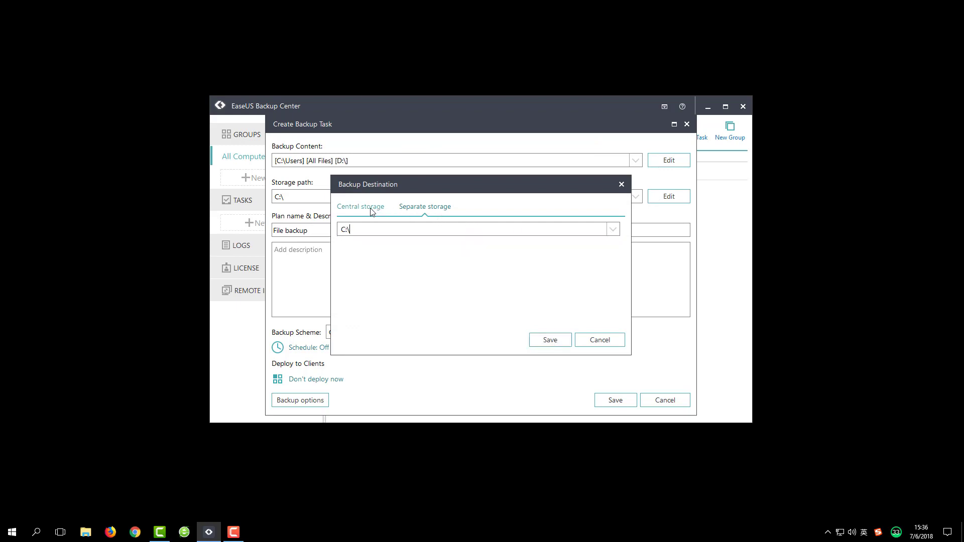
left_click(372, 211)
left_click(604, 230)
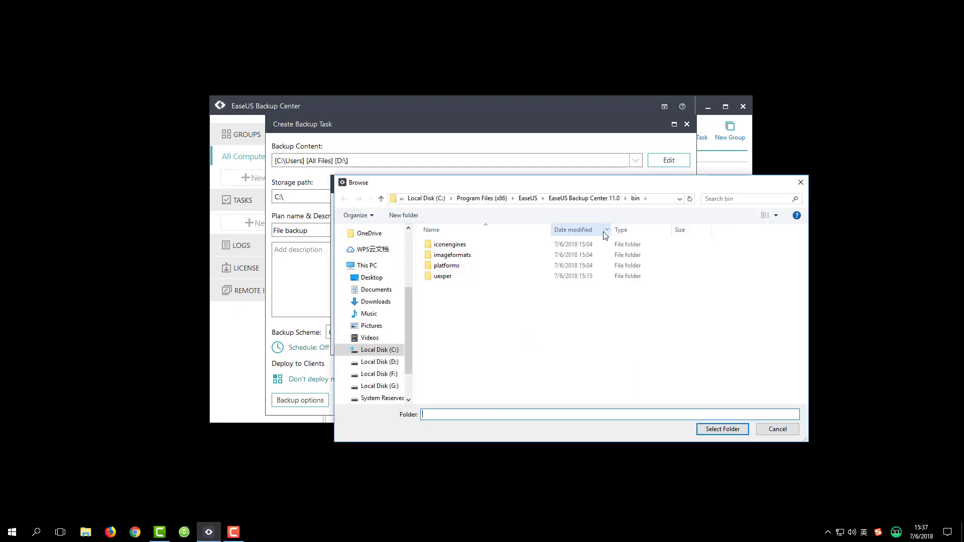
left_click(770, 429)
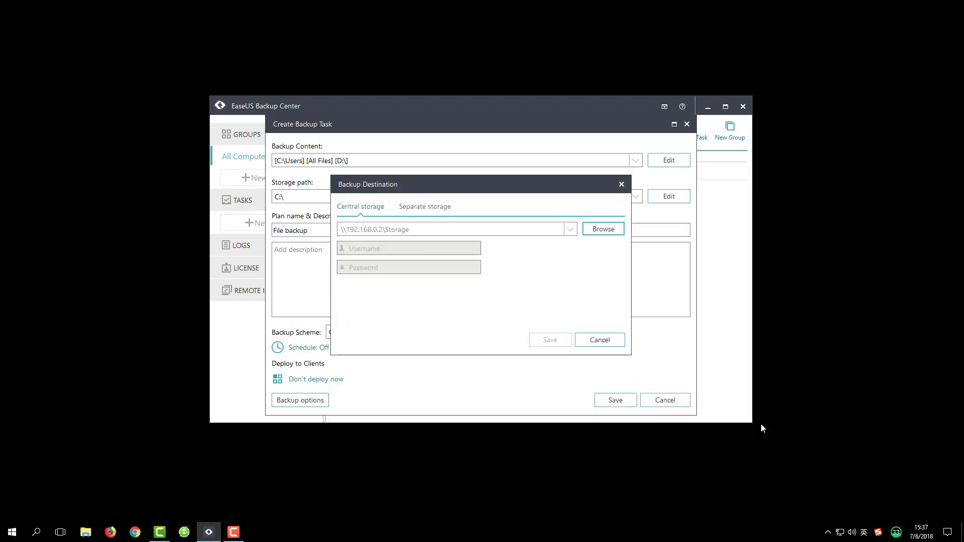
left_click(551, 340)
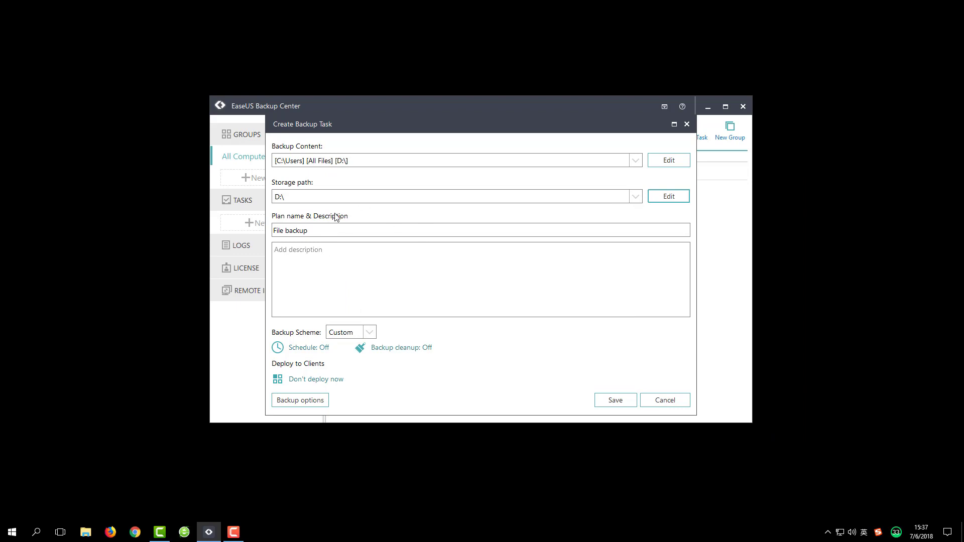
left_click(336, 259)
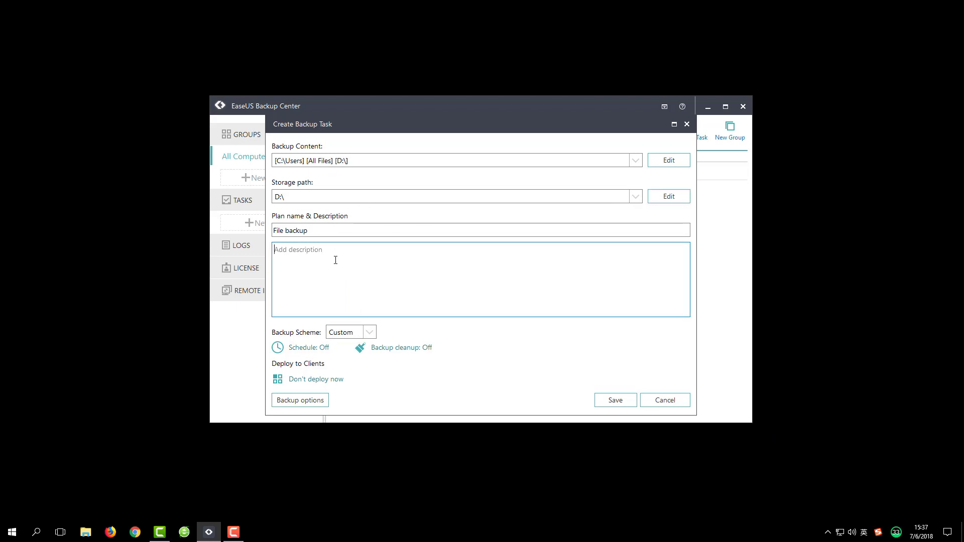
Create a new daily schedule entry in the custom scheme, keeping Full backup type.
left_click(321, 349)
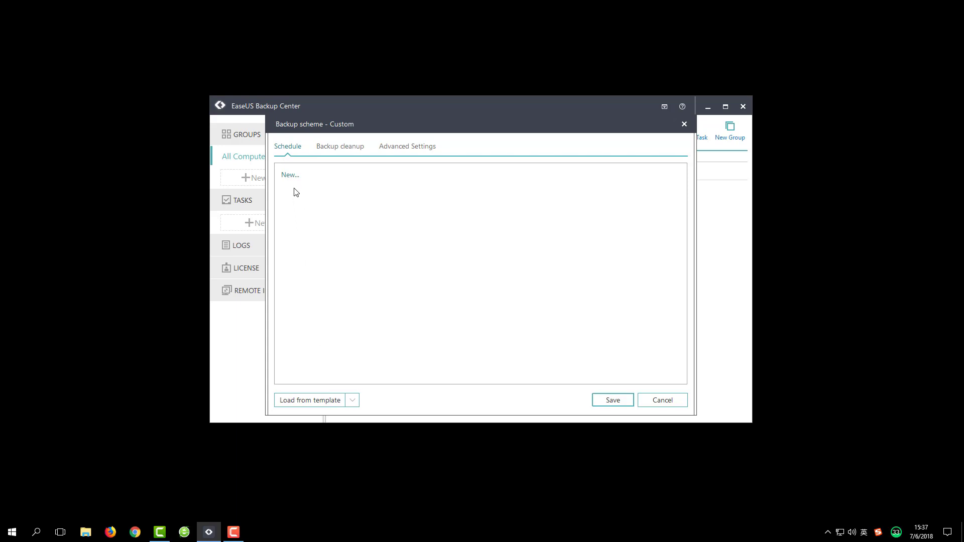
left_click(294, 180)
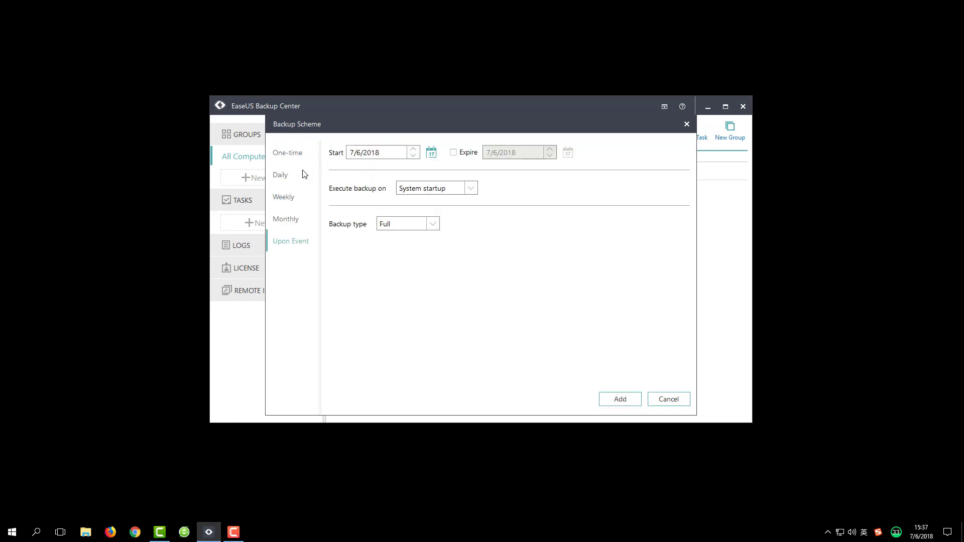
left_click(290, 176)
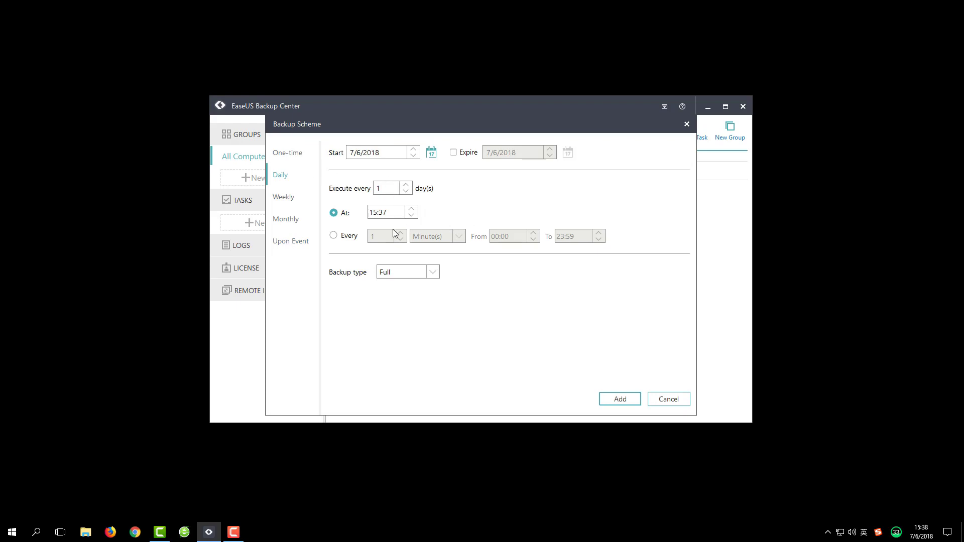
left_click(438, 270)
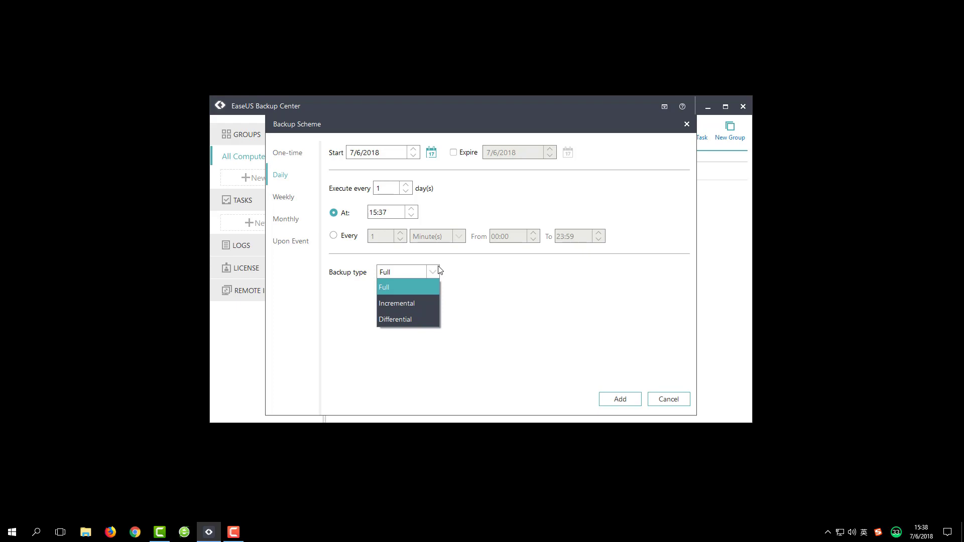
left_click(438, 270)
Review the Weekly, Monthly and Upon Event schedule options and their triggering events.
left_click(290, 201)
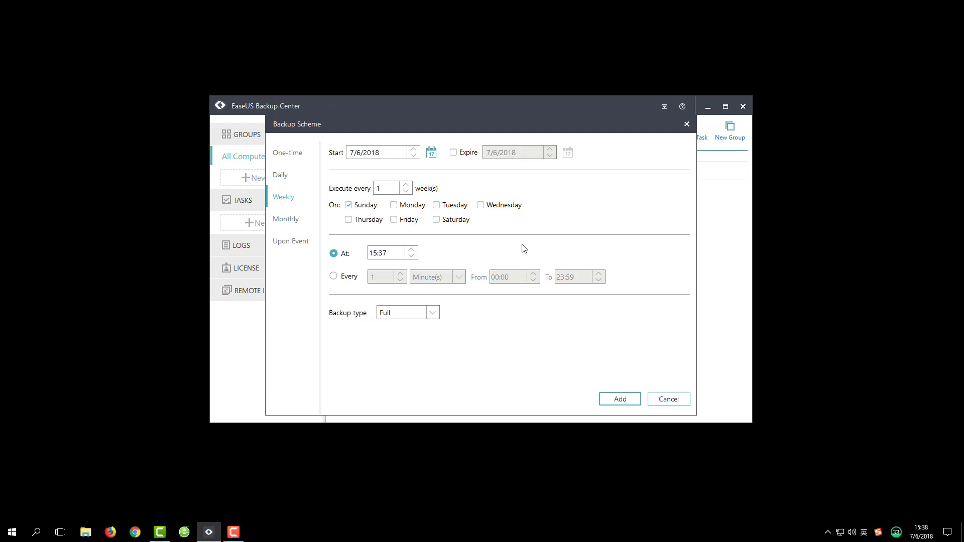
left_click(296, 222)
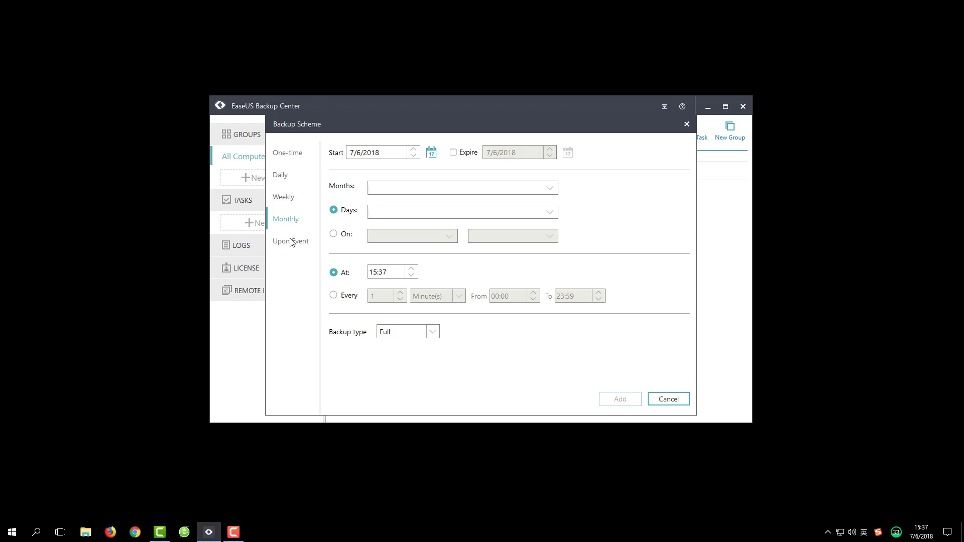
left_click(292, 241)
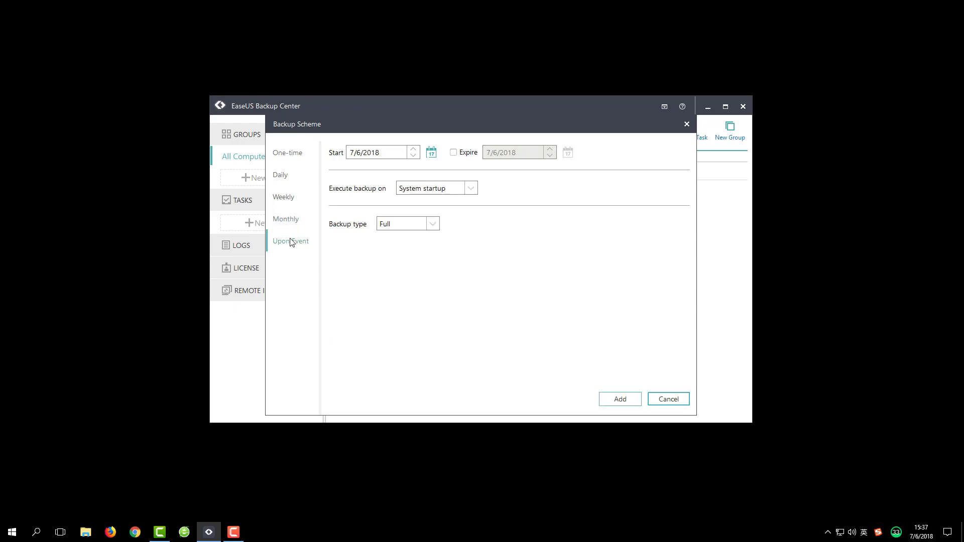
left_click(470, 190)
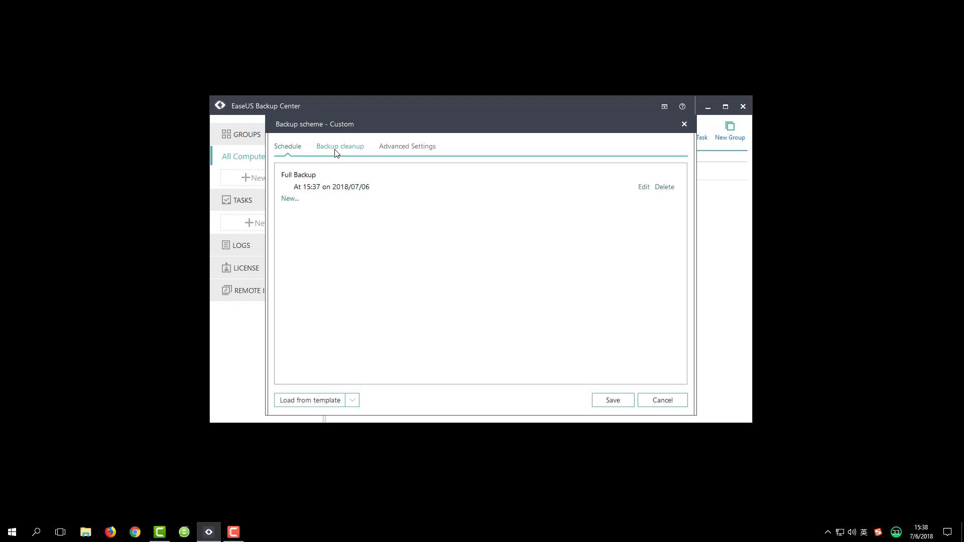
Set cleanup to According to cleanup rule with image-merging reservation, then view Advanced Settings.
left_click(335, 148)
left_click(375, 173)
left_click(366, 201)
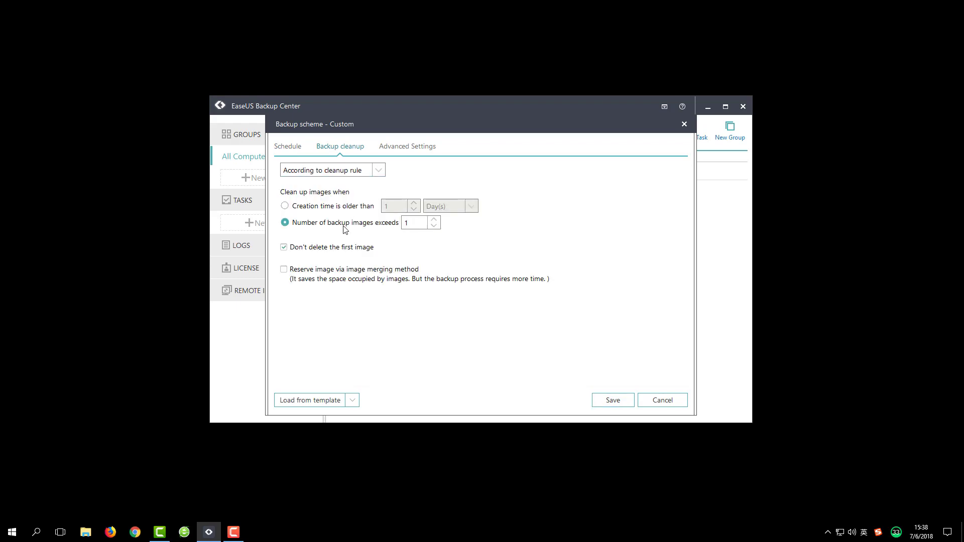
left_click(320, 269)
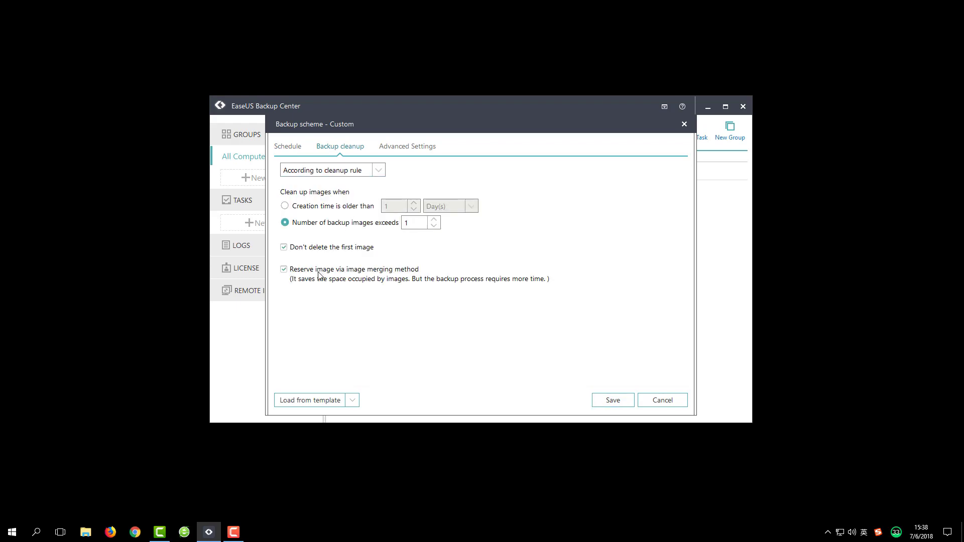
left_click(392, 148)
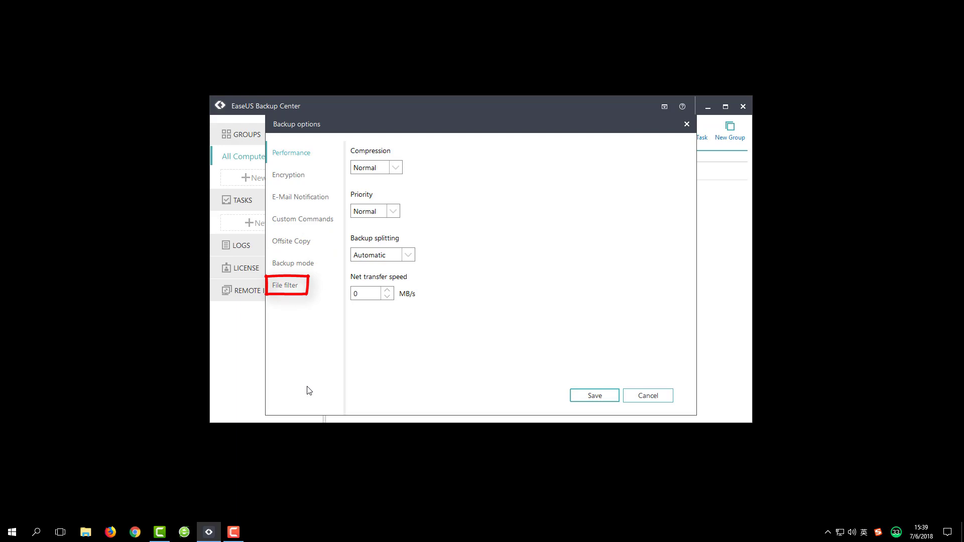
Close the Backup options dialog without making changes.
key("Escape")
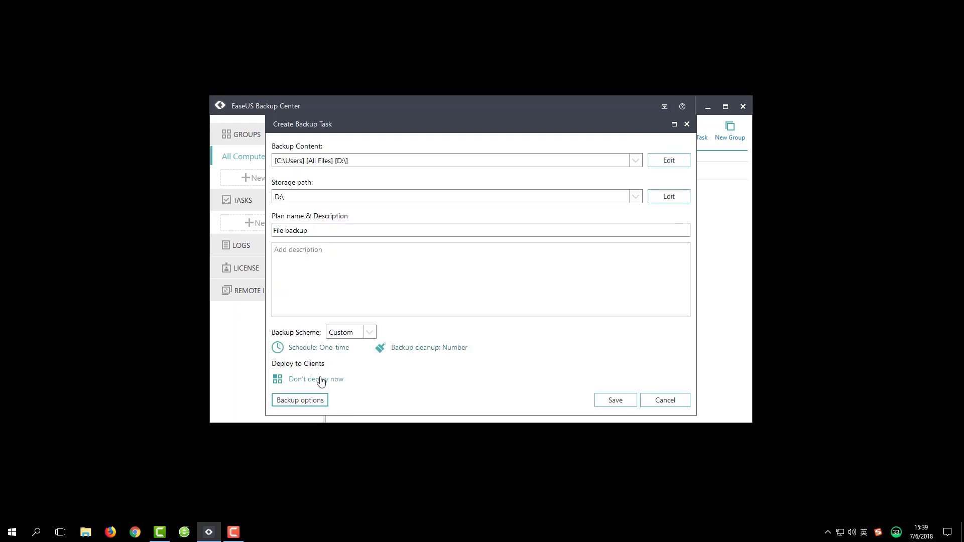